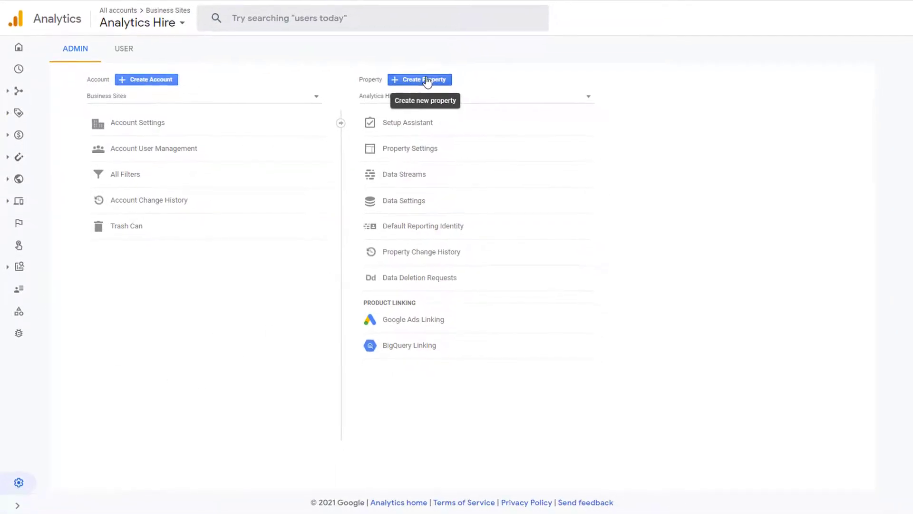
Open the Create property form from the Property column in Admin.
click(428, 81)
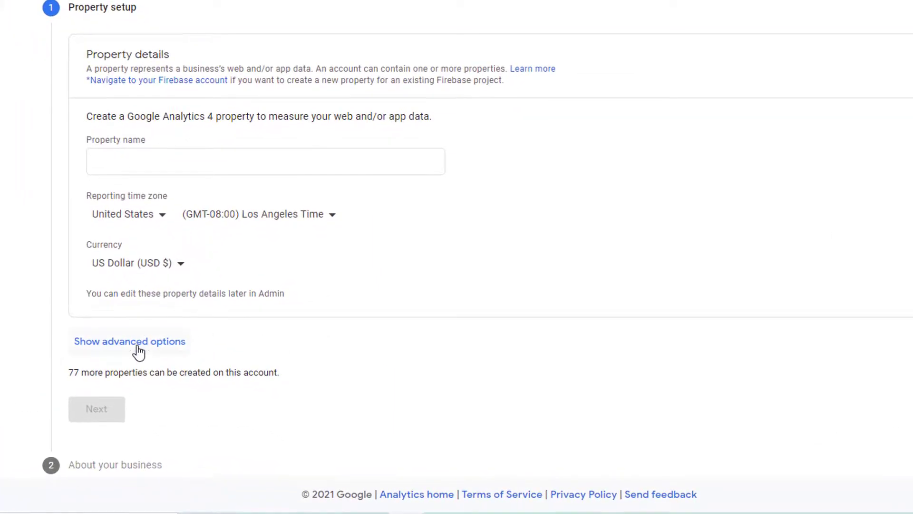
Reveal the advanced options and switch on creating a Universal Analytics property.
click(139, 352)
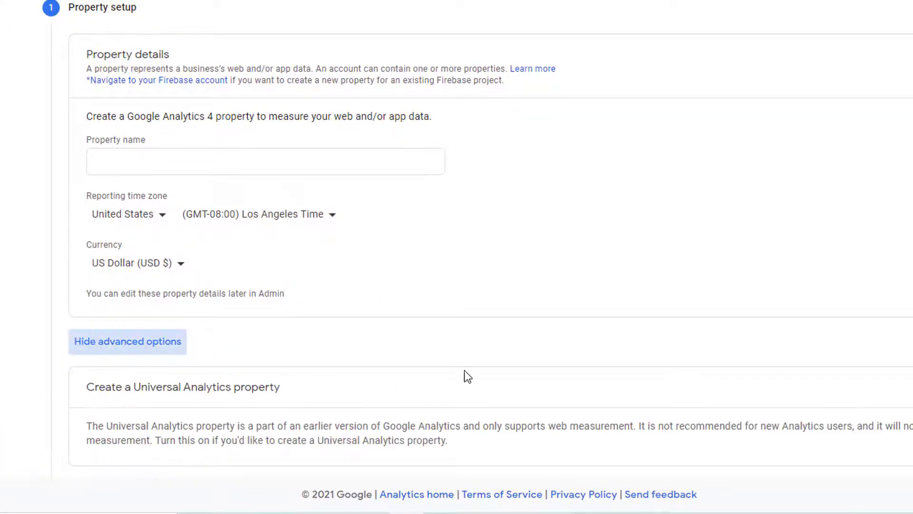
scroll(470, 366, down, 2)
scroll(471, 365, down, 1)
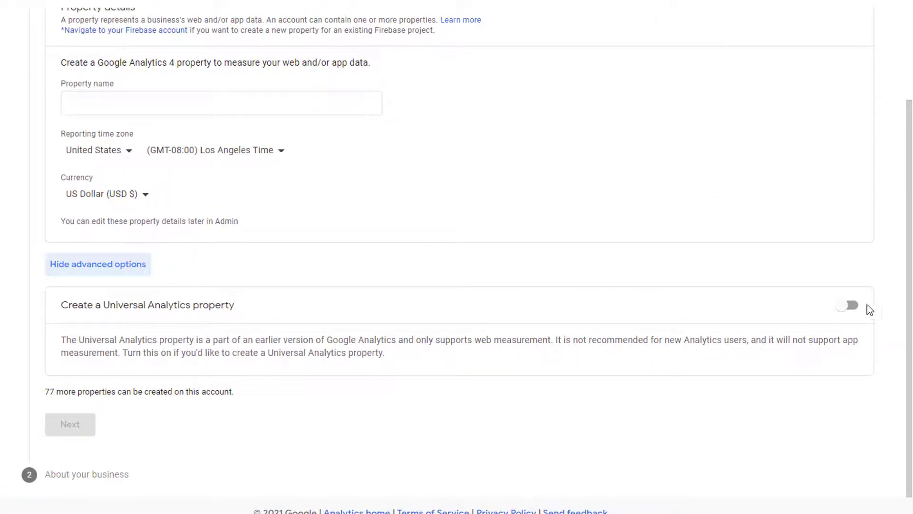
click(856, 310)
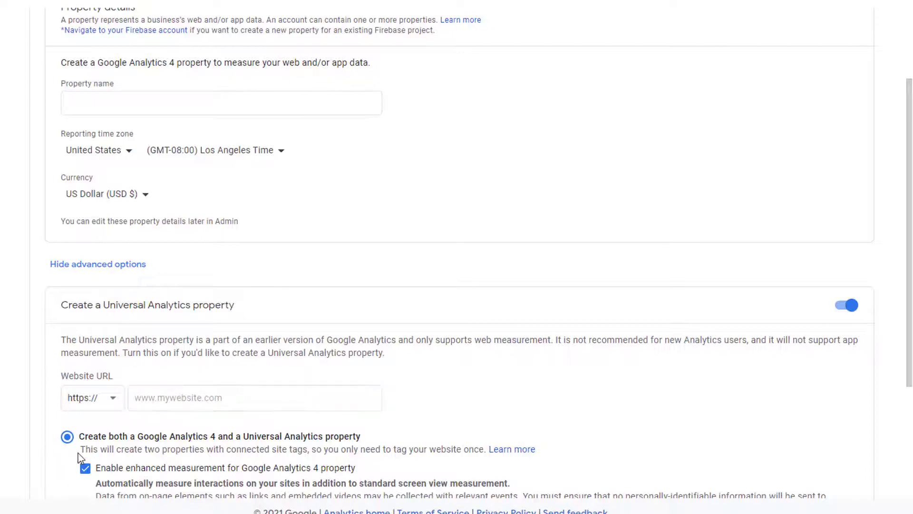
scroll(81, 456, down, 4)
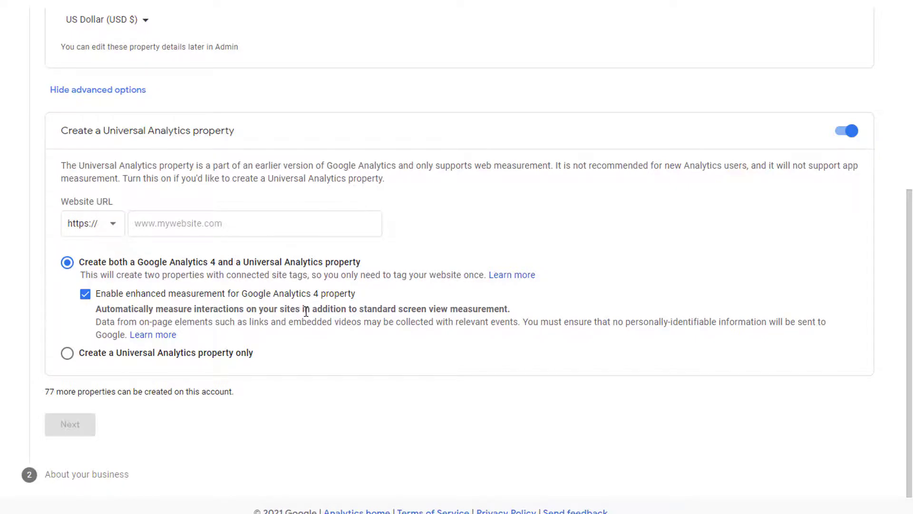
scroll(305, 305, up, 6)
click(97, 217)
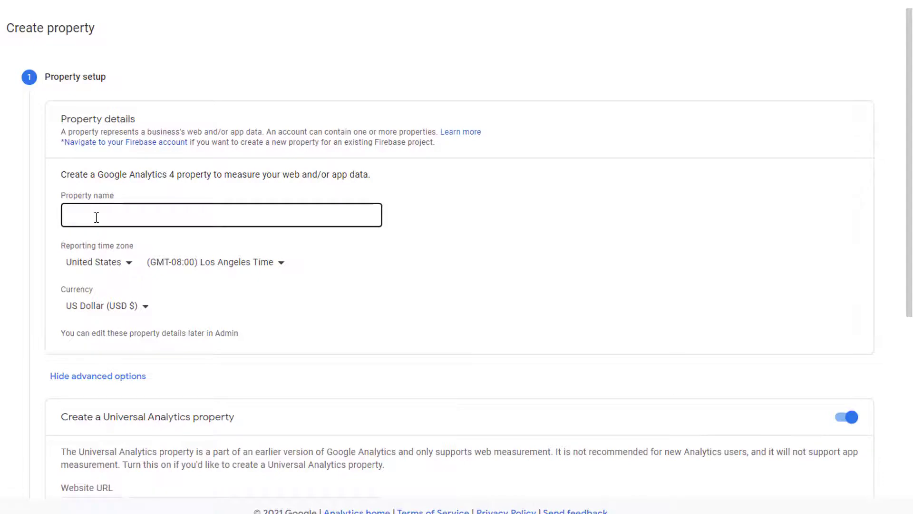
text(Analytics Hire)
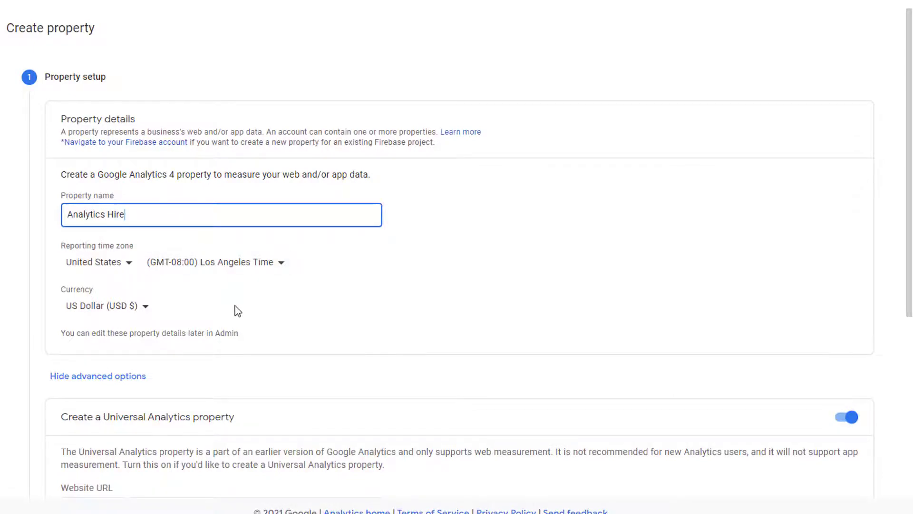
scroll(214, 280, down, 1)
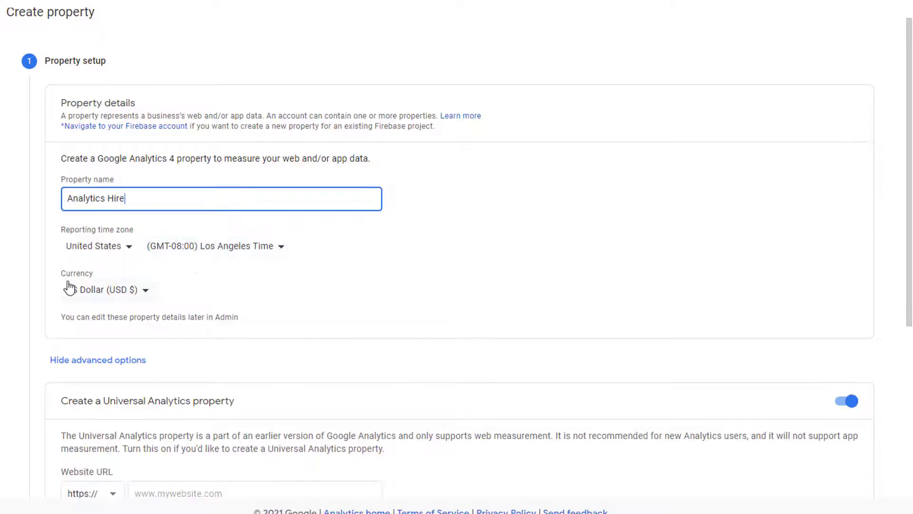
scroll(236, 296, down, 3)
scroll(236, 295, down, 3)
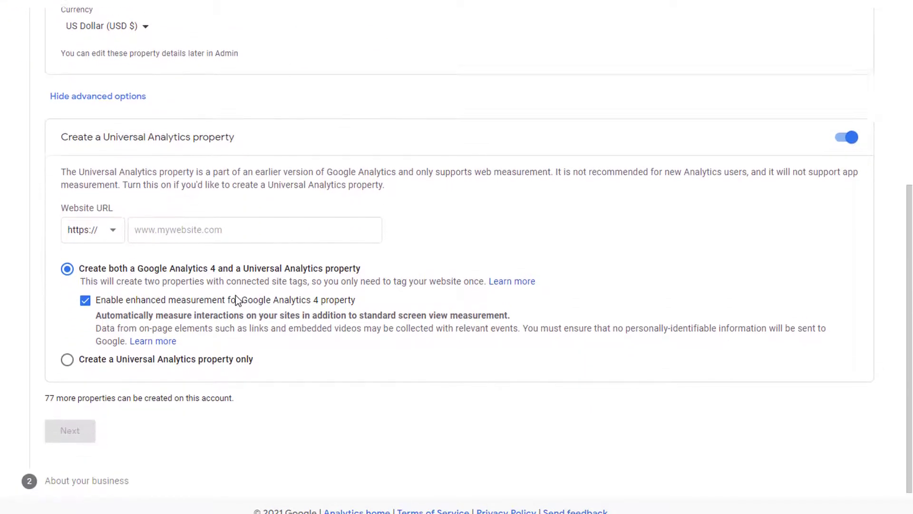
click(174, 225)
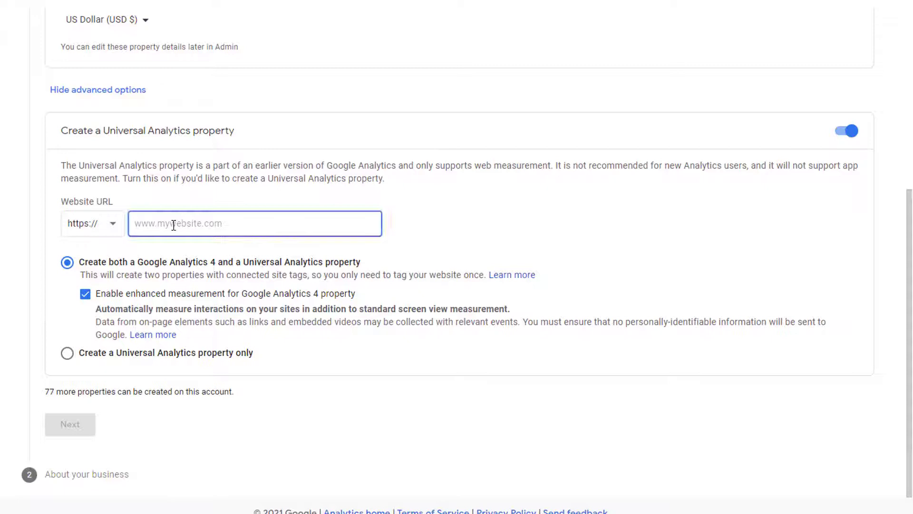
text(www.)
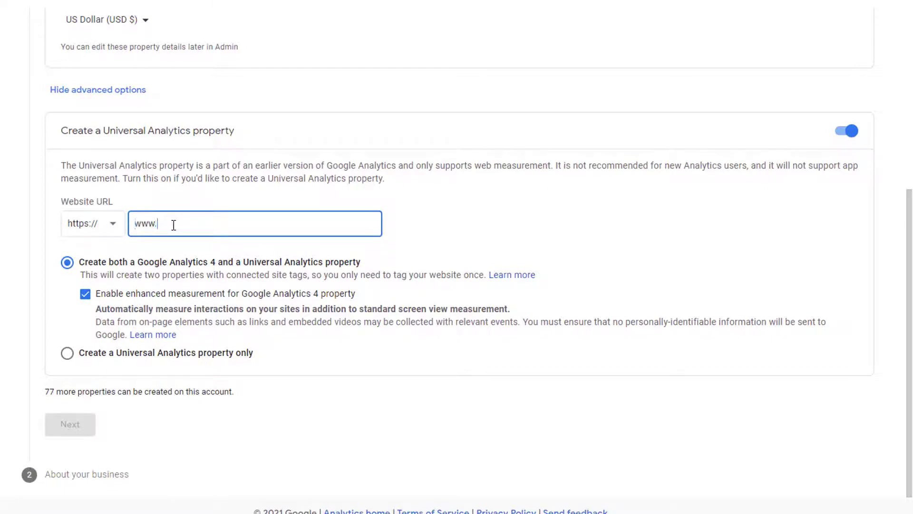
text(analyticshire.com)
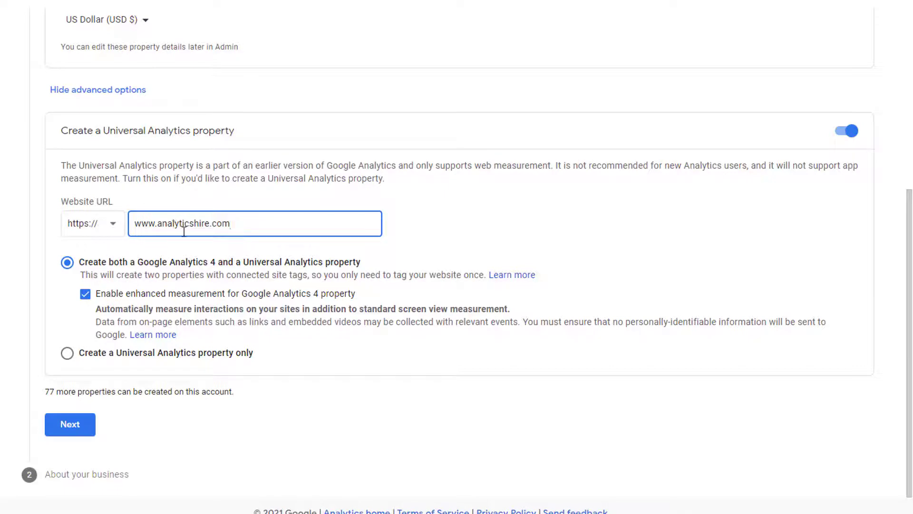
Confirm the website URL and select 'Create a Universal Analytics property only'.
click(299, 302)
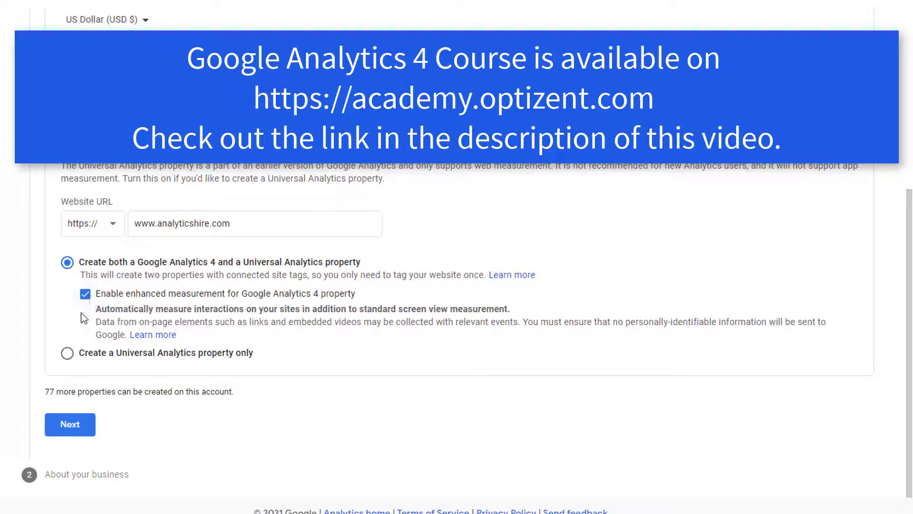
click(70, 360)
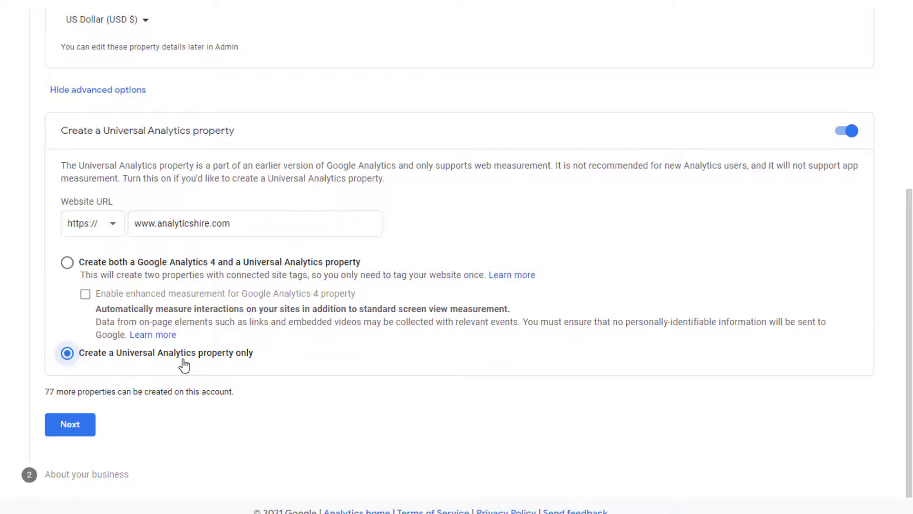
Choose Arts & Entertainment, Small size, lead generation and app installs, then create the property.
click(72, 425)
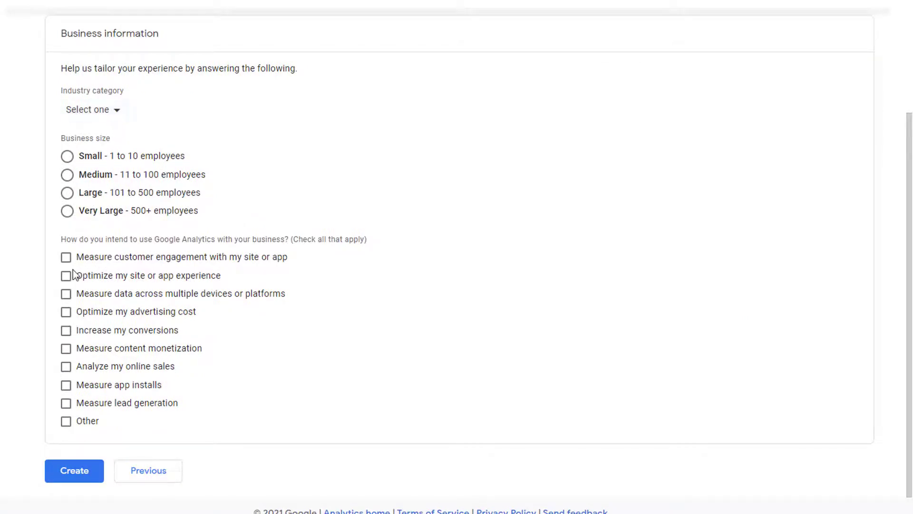
click(67, 156)
click(115, 112)
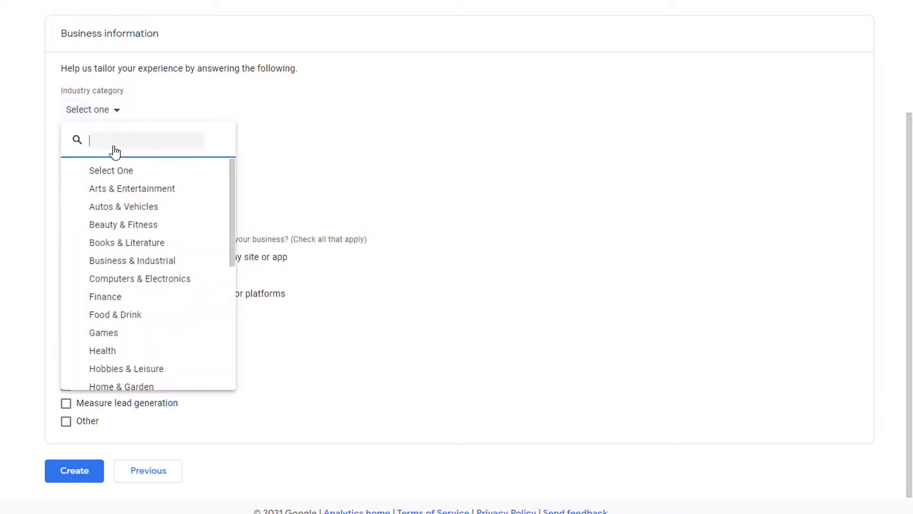
click(123, 188)
click(66, 403)
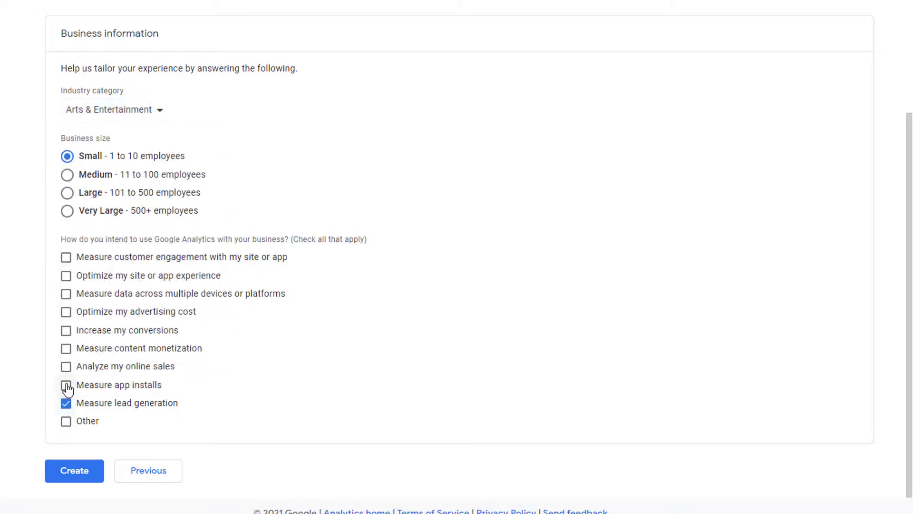
click(67, 385)
click(81, 473)
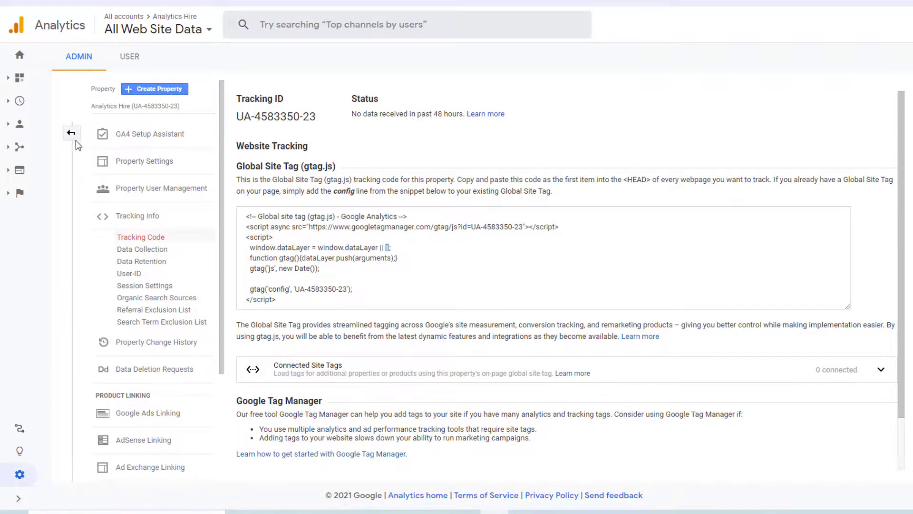
Go back to the three-column Admin overview showing the new Analytics Hire property.
click(74, 138)
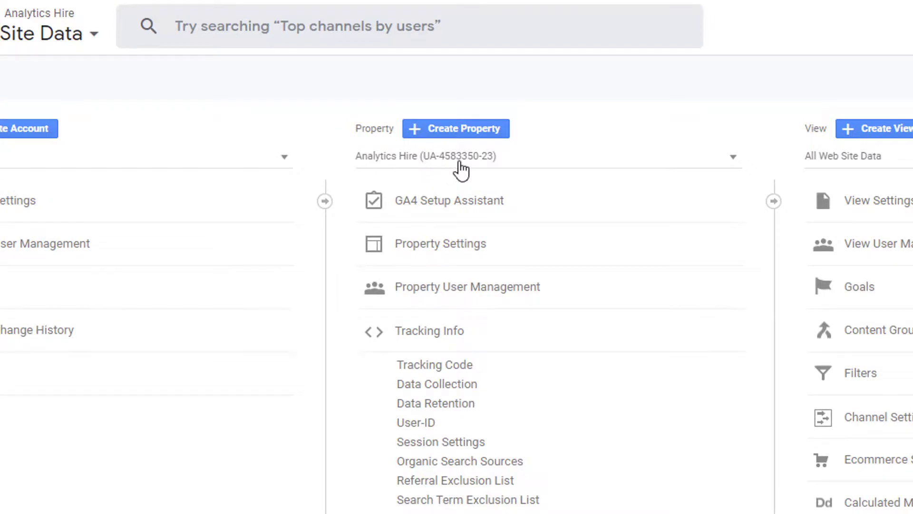
Switch the Admin property selector to the GA4 Analytics Hire property.
click(734, 162)
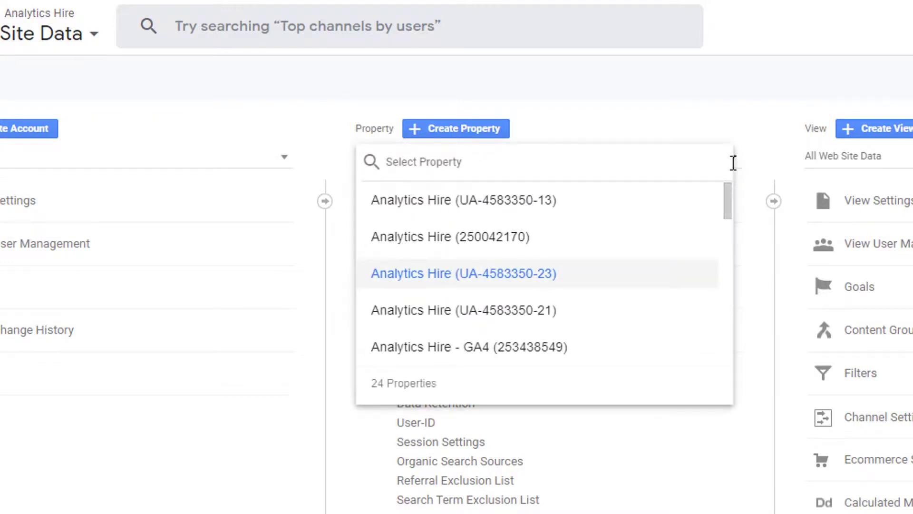
click(434, 240)
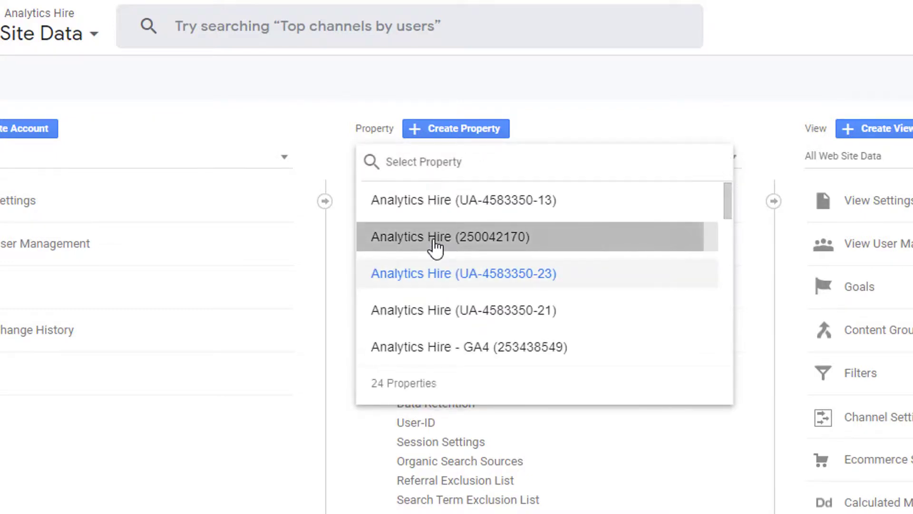